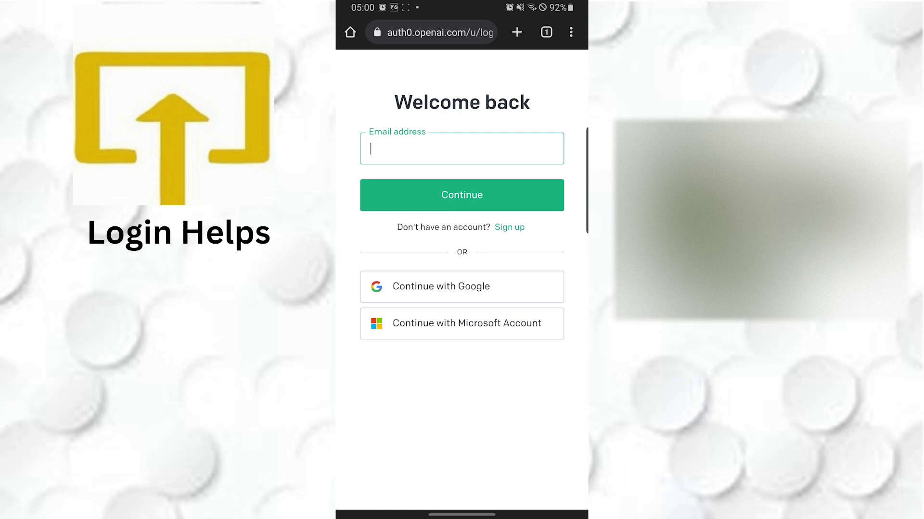
# Sign in to ChatGPT with Continue with Google and the chosen account, reaching a new chat
pyautogui.click(462, 286)
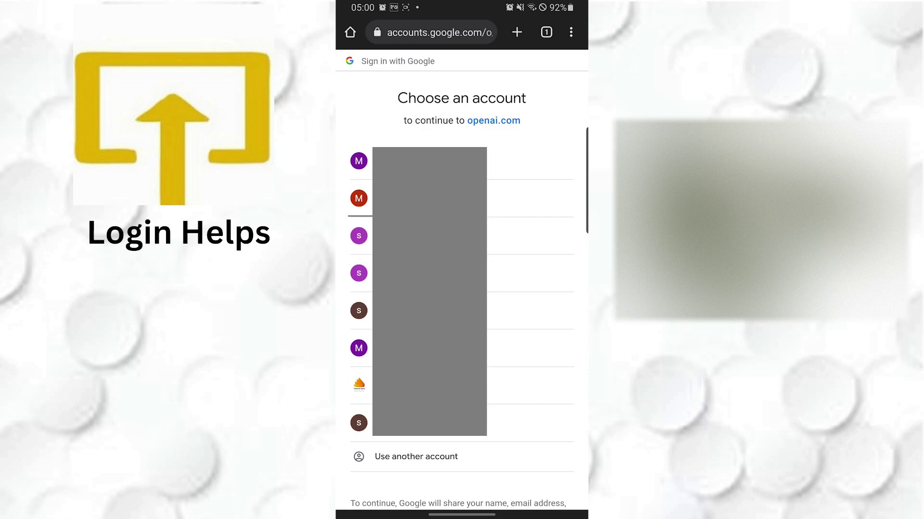
pyautogui.click(359, 198)
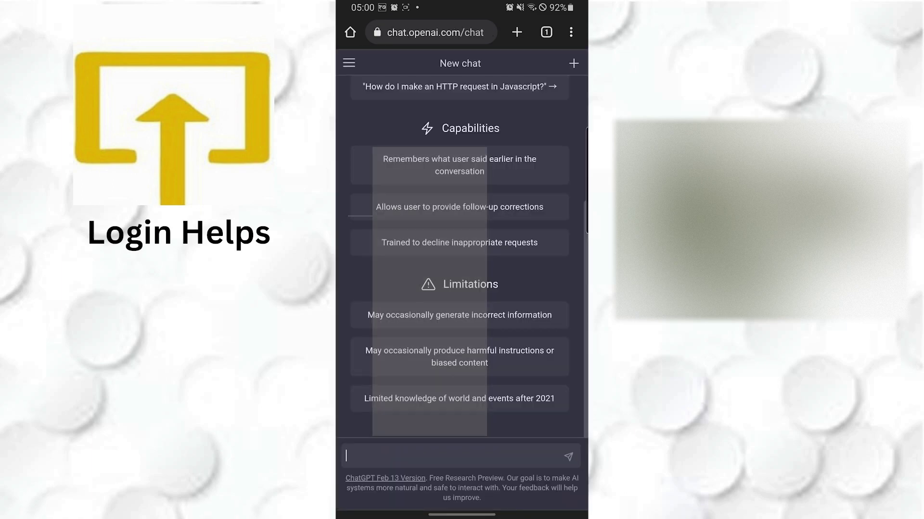
pyautogui.click(504, 377)
pyautogui.click(516, 295)
pyautogui.click(497, 358)
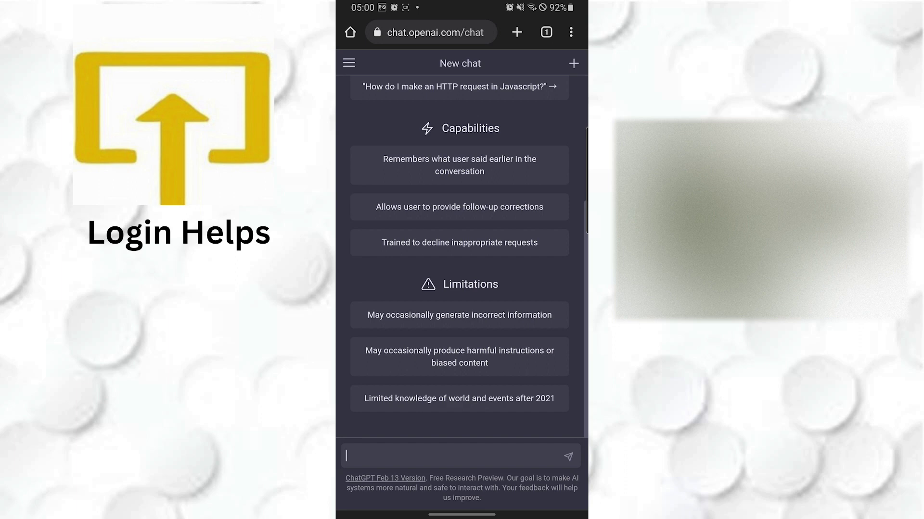
pyautogui.click(500, 211)
pyautogui.click(495, 258)
# Add the ChatGPT page to the home screen from Chrome's menu as 'chat GPT AI'
pyautogui.click(571, 32)
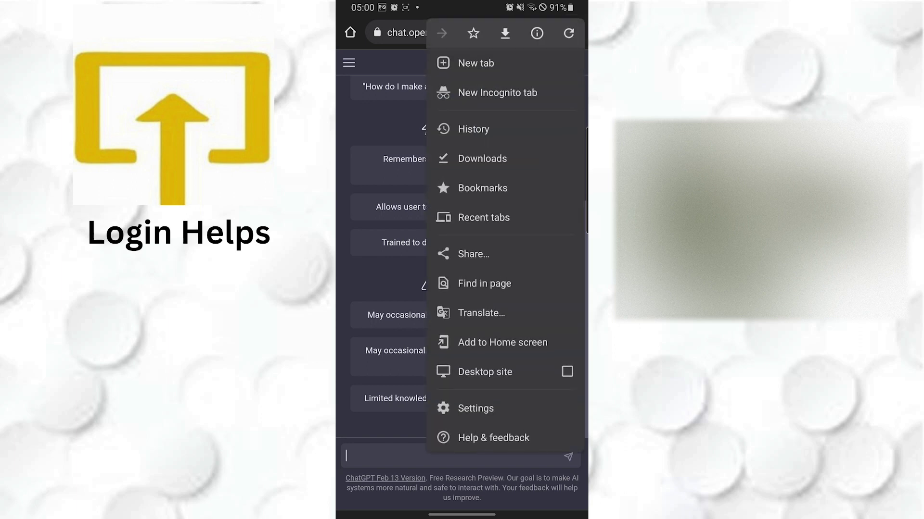
pyautogui.click(505, 222)
pyautogui.click(497, 343)
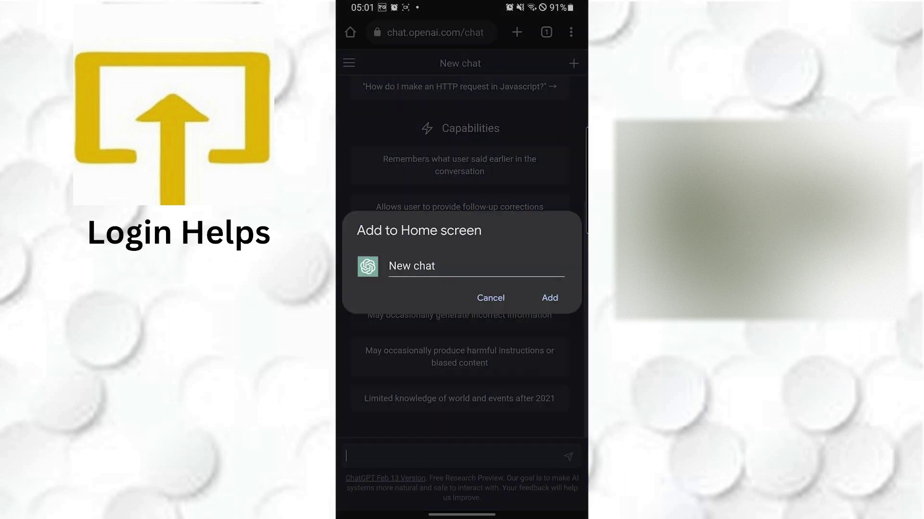
pyautogui.click(516, 257)
pyautogui.press('BackSpace')
pyautogui.press('BackSpace')
pyautogui.press('BackSpace')
pyautogui.press('BackSpace')
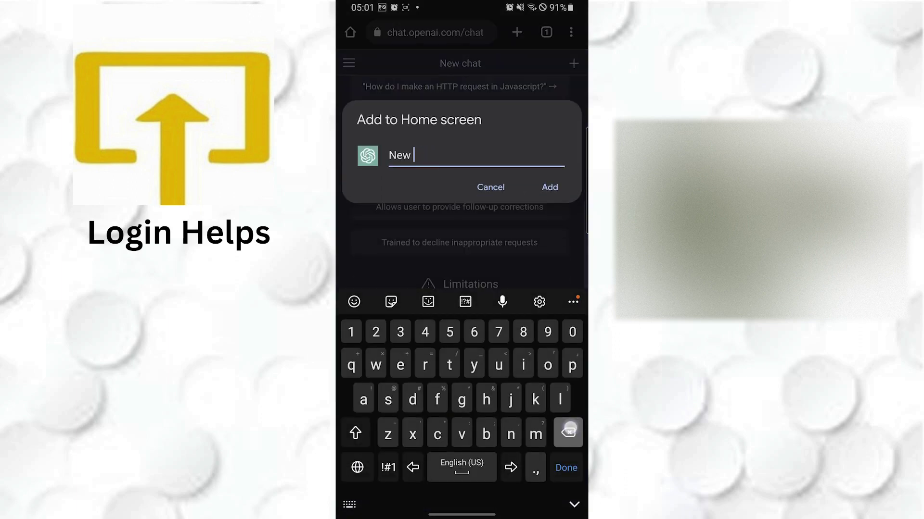
pyautogui.press('BackSpace')
pyautogui.press('BackSpace')
pyautogui.press('BackSpace')
pyautogui.press('BackSpace')
pyautogui.write('chat')
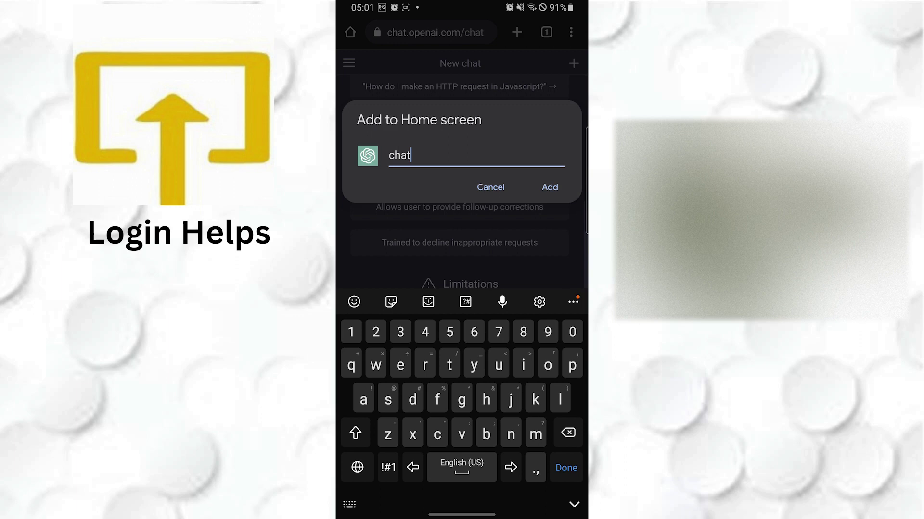
pyautogui.write(' G')
pyautogui.write('PT AI')
pyautogui.click(551, 187)
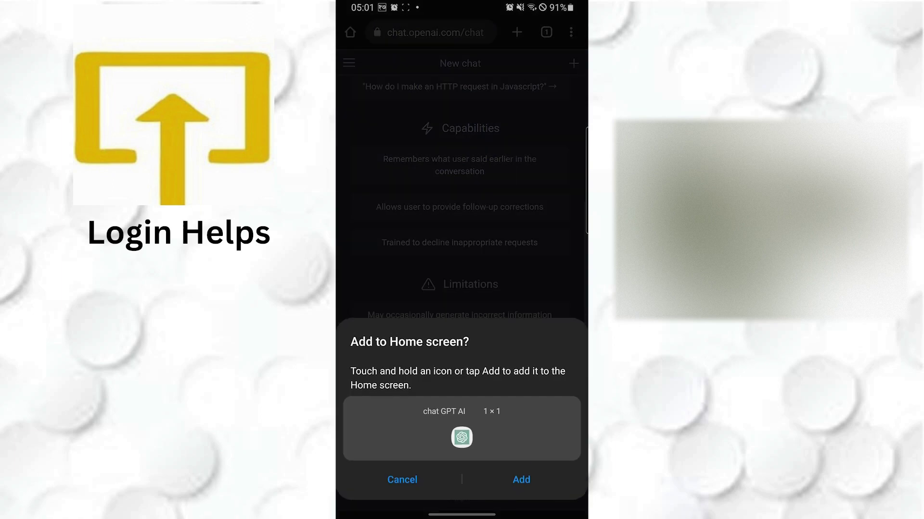
pyautogui.click(534, 482)
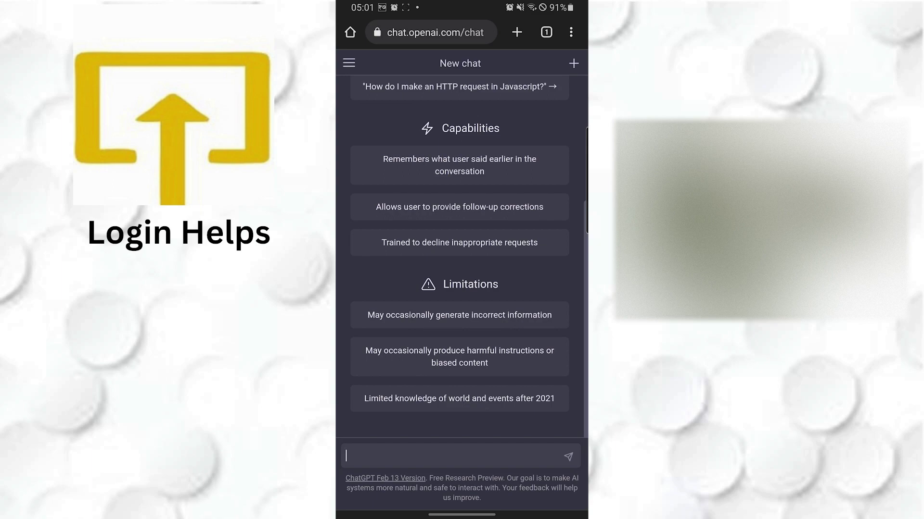
# Close Chrome from Recents and launch ChatGPT from the 'chat GPT AI' home-screen icon
pyautogui.moveTo(463, 515); pyautogui.dragTo(462, 325)
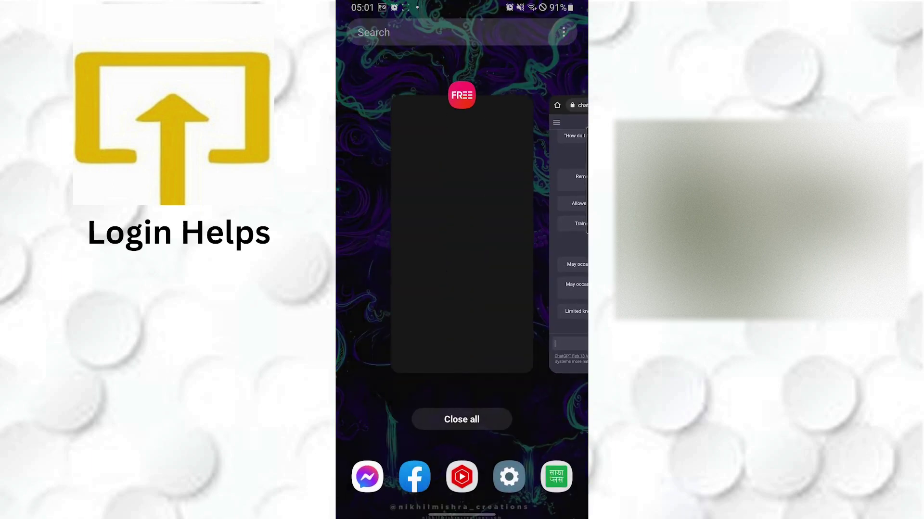
pyautogui.moveTo(462, 275); pyautogui.dragTo(462, 58)
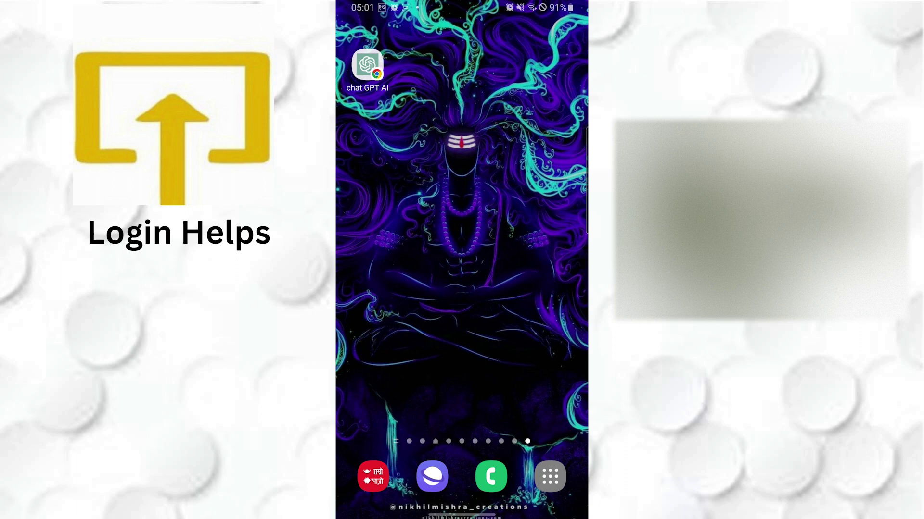
pyautogui.click(367, 67)
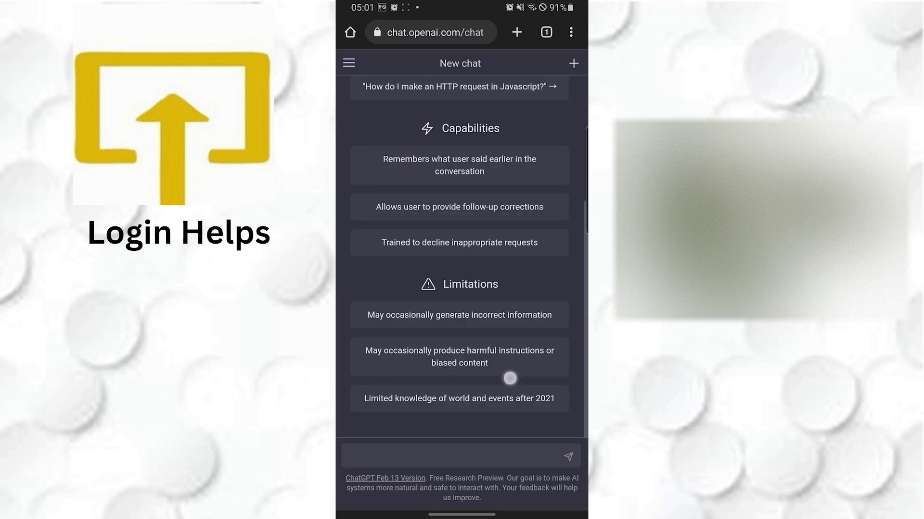